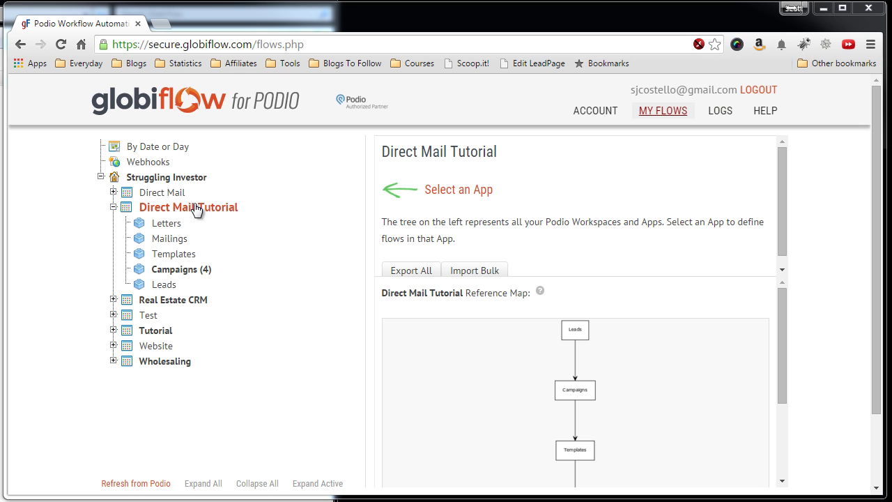
Step: Import the flow file gf-print-letters.xml into the Campaigns app of the Direct Mail Tutorial workspace
{"action": "left_click", "coordinate": [150, 209]}
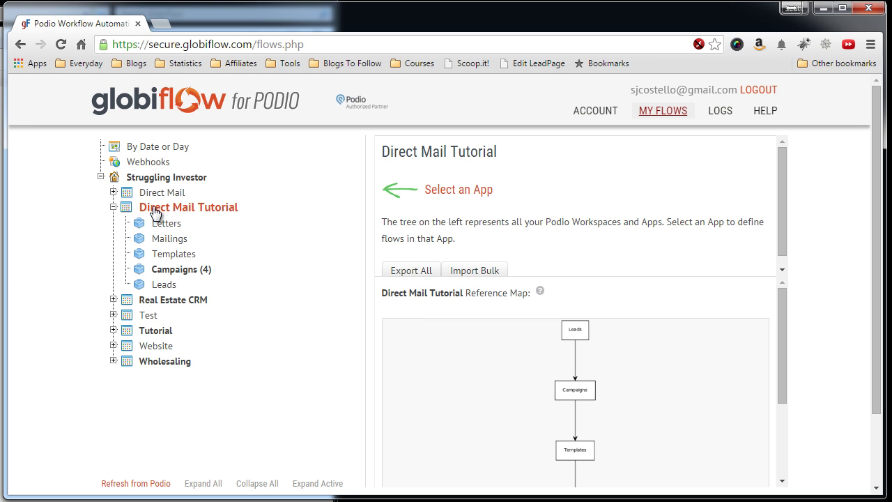
{"action": "left_click", "coordinate": [181, 271]}
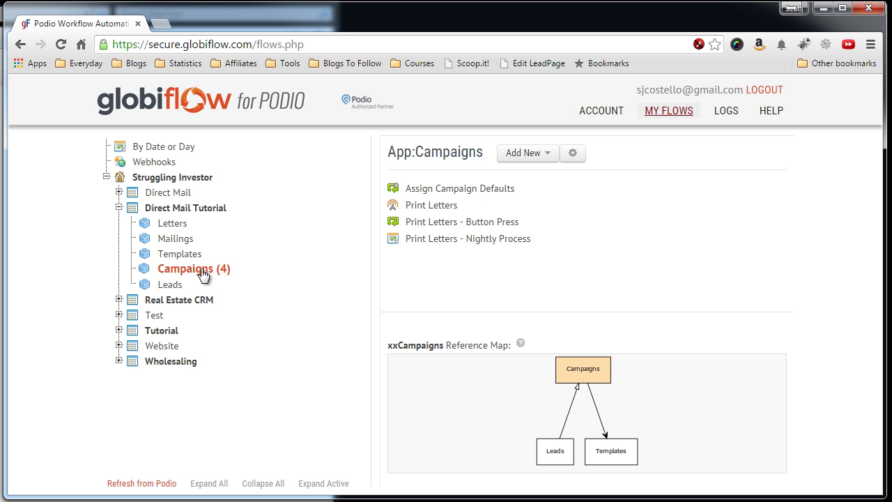
{"action": "left_click", "coordinate": [572, 155]}
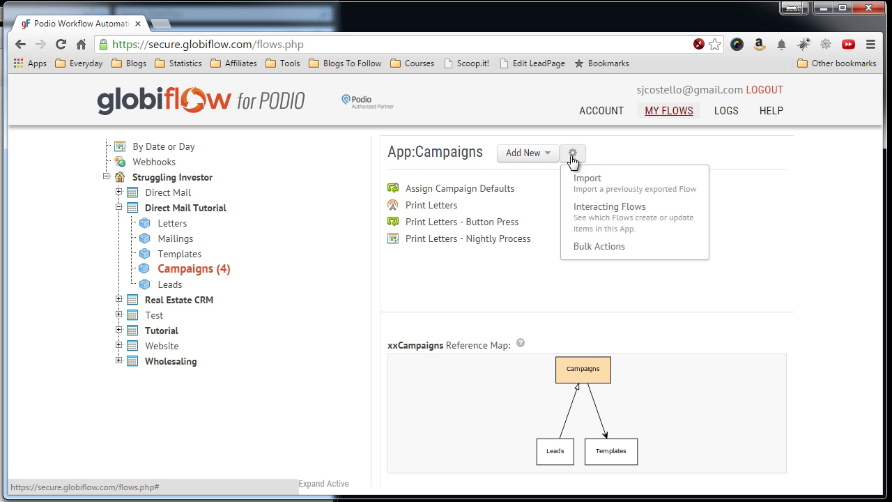
{"action": "left_click", "coordinate": [602, 186]}
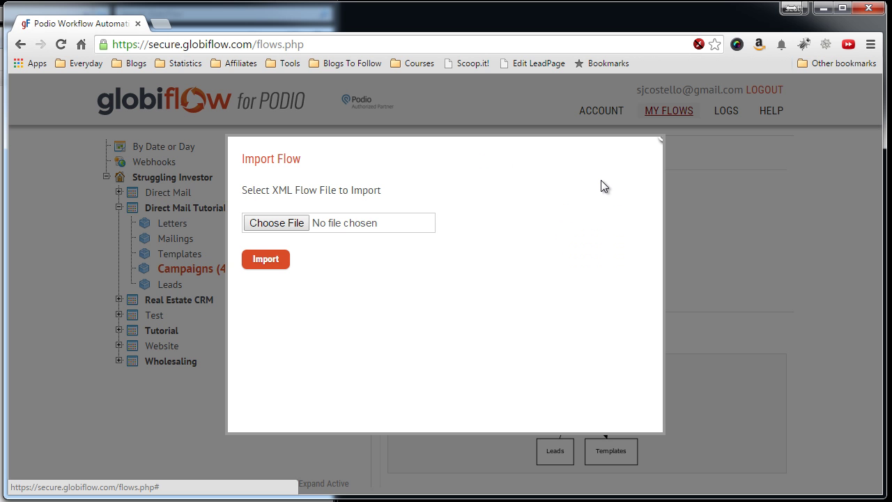
{"action": "left_click", "coordinate": [299, 225]}
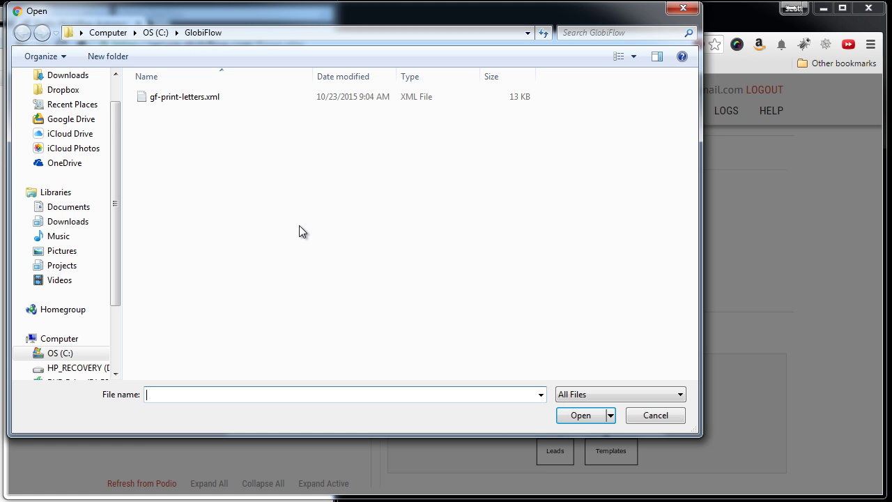
{"action": "left_click", "coordinate": [188, 103]}
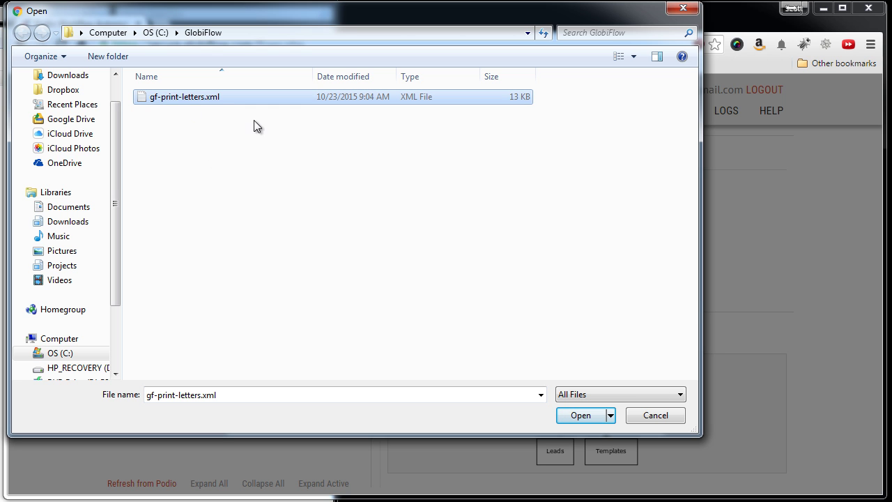
{"action": "left_click", "coordinate": [574, 411]}
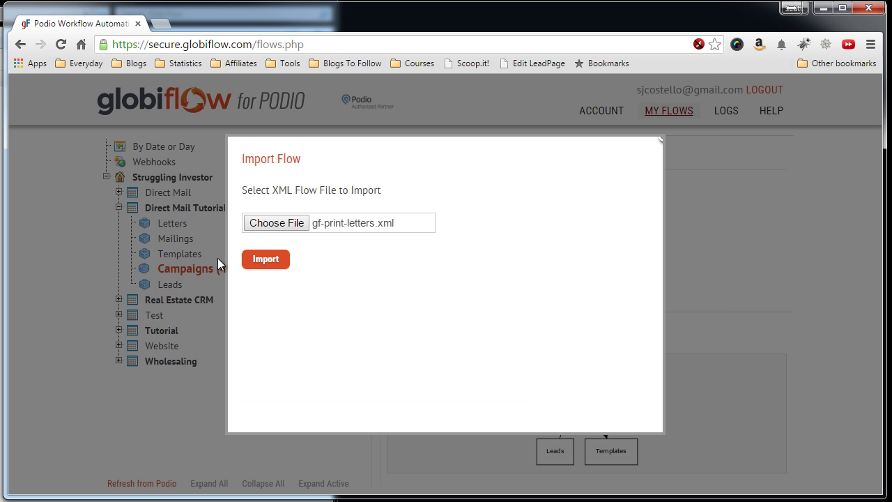
{"action": "left_click", "coordinate": [264, 259]}
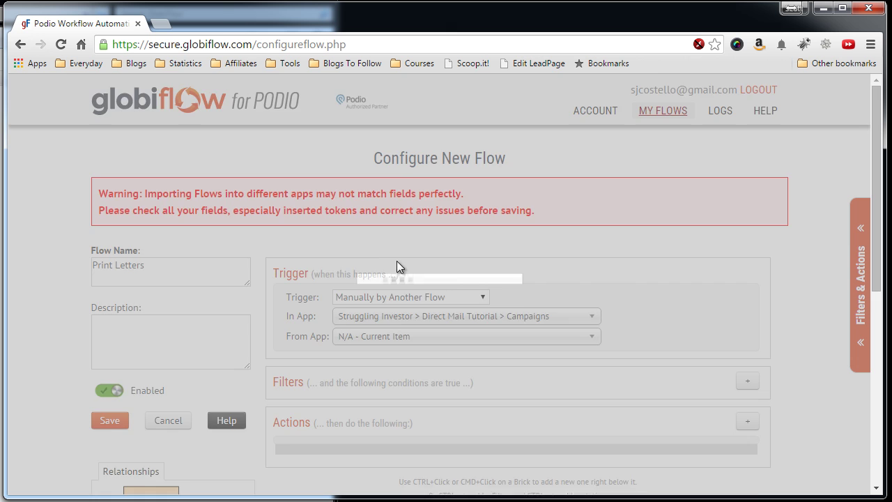
Step: Review the imported flow's trigger, referenced item actions, starting variables and the loop over the mailings
{"action": "scroll", "coordinate": [191, 218], "scroll_direction": "down", "scroll_amount": 20}
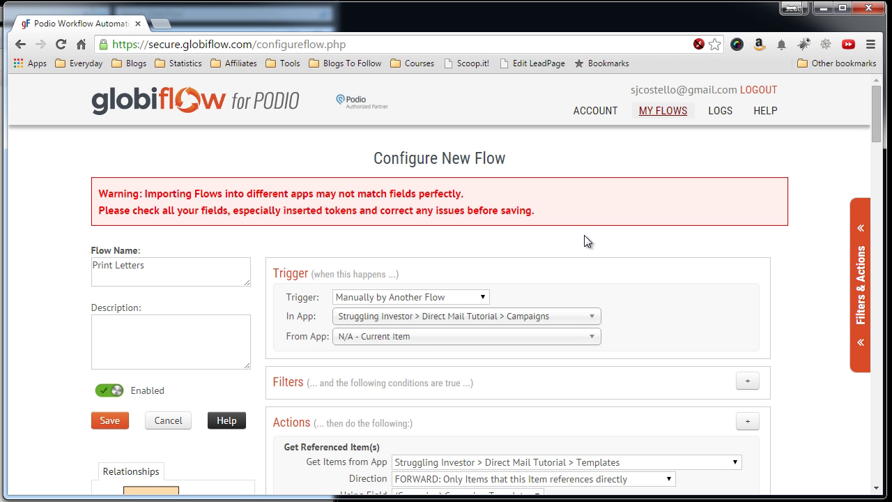
{"action": "scroll", "coordinate": [794, 259], "scroll_direction": "down", "scroll_amount": 2}
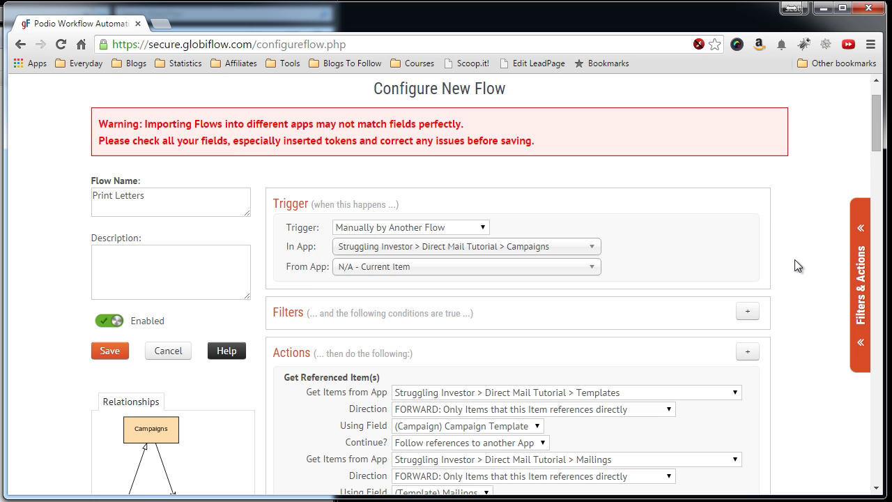
{"action": "scroll", "coordinate": [797, 258], "scroll_direction": "down", "scroll_amount": 8}
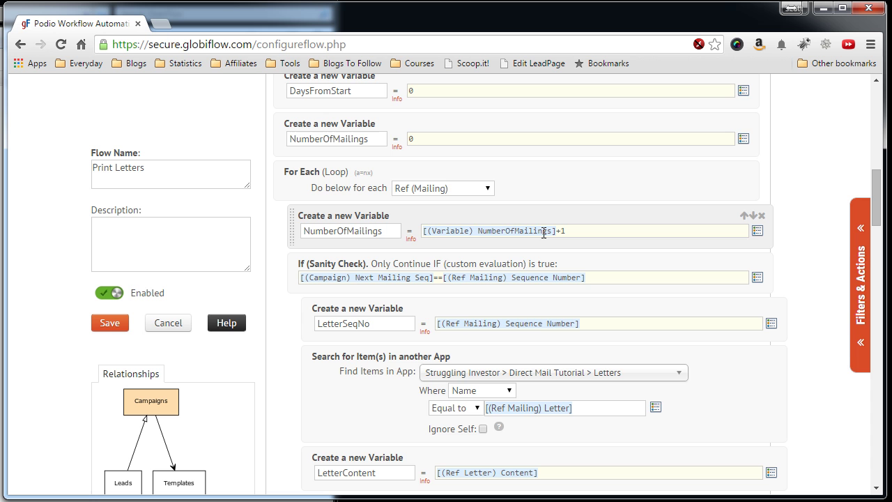
{"action": "scroll", "coordinate": [800, 247], "scroll_direction": "up", "scroll_amount": 5}
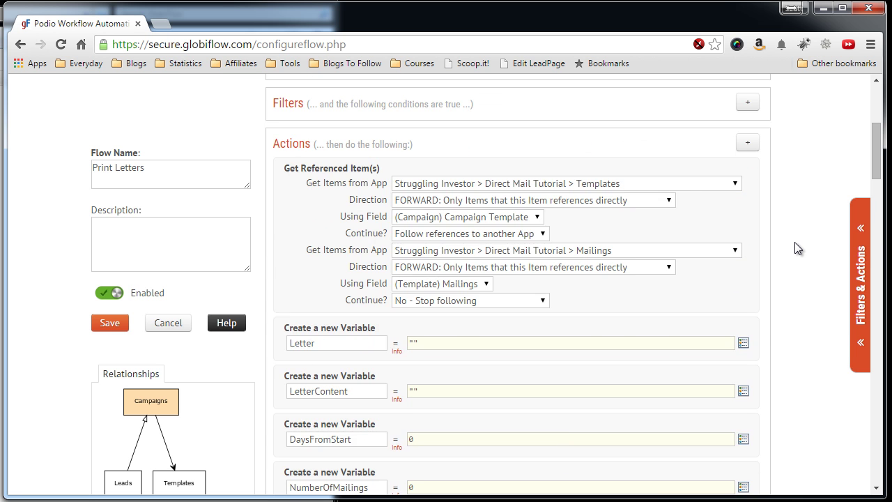
{"action": "scroll", "coordinate": [795, 242], "scroll_direction": "up", "scroll_amount": 3}
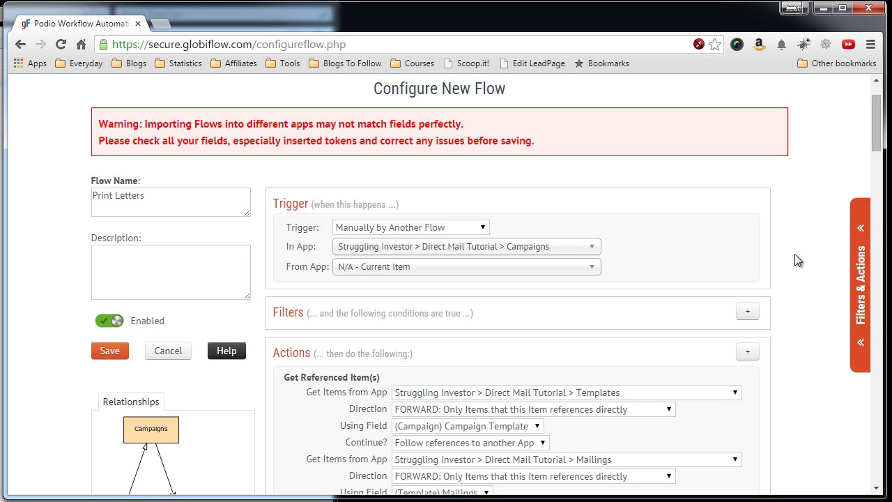
{"action": "scroll", "coordinate": [798, 259], "scroll_direction": "down", "scroll_amount": 6}
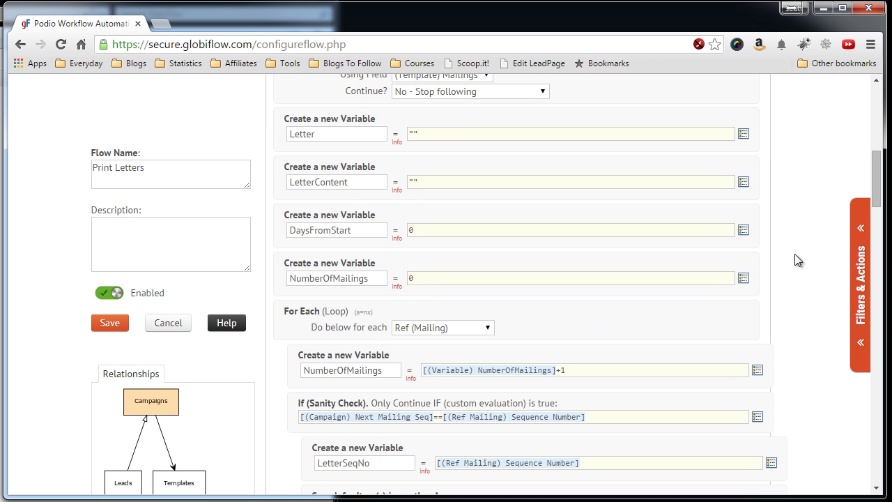
{"action": "scroll", "coordinate": [798, 259], "scroll_direction": "down", "scroll_amount": 5}
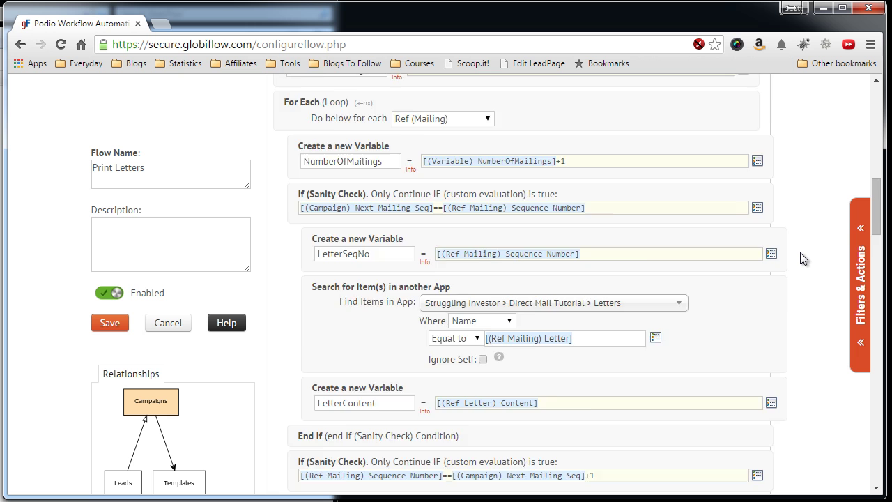
{"action": "scroll", "coordinate": [810, 257], "scroll_direction": "down", "scroll_amount": 1}
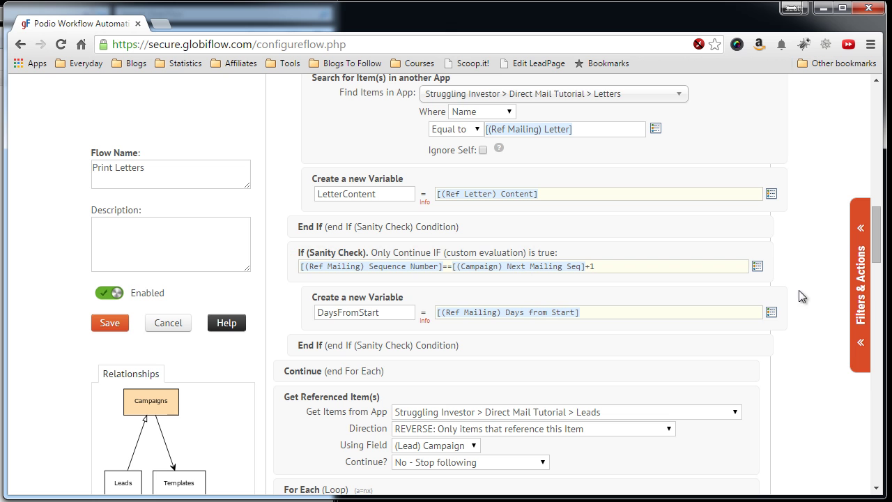
{"action": "scroll", "coordinate": [814, 282], "scroll_direction": "down", "scroll_amount": 1}
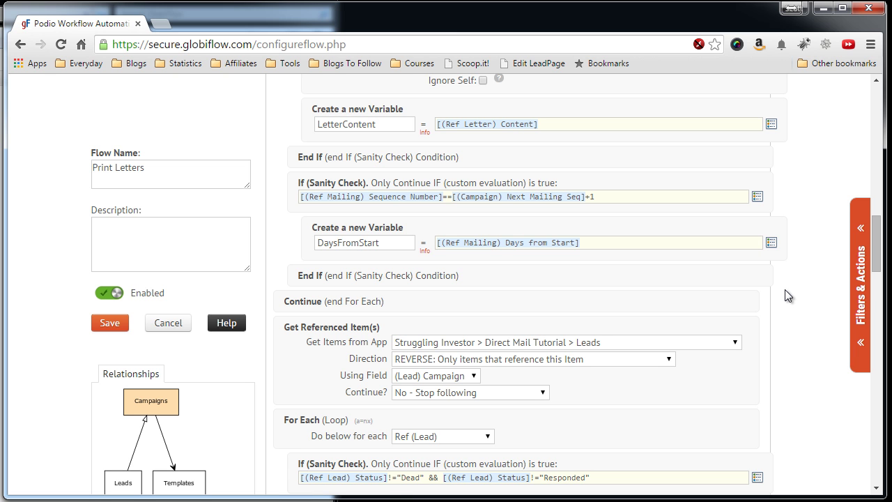
Step: Review the flow's lead loop, letter text replacements, campaign updates, task assignment and PDF creation
{"action": "scroll", "coordinate": [785, 289], "scroll_direction": "down", "scroll_amount": 3}
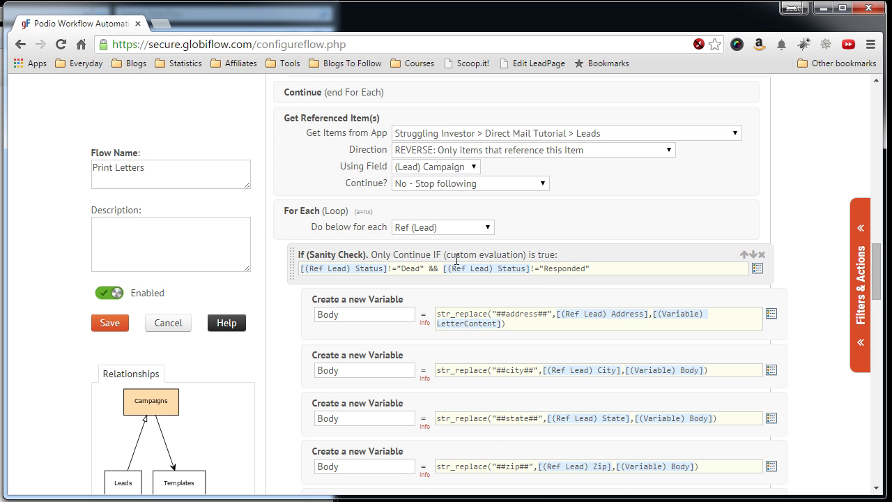
{"action": "scroll", "coordinate": [572, 278], "scroll_direction": "down", "scroll_amount": 2}
{"action": "scroll", "coordinate": [604, 295], "scroll_direction": "down", "scroll_amount": 3}
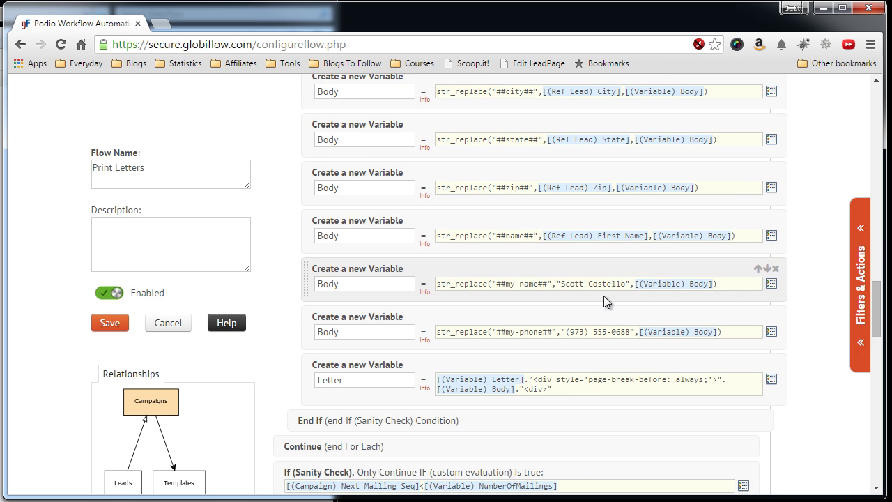
{"action": "scroll", "coordinate": [520, 306], "scroll_direction": "down", "scroll_amount": 1}
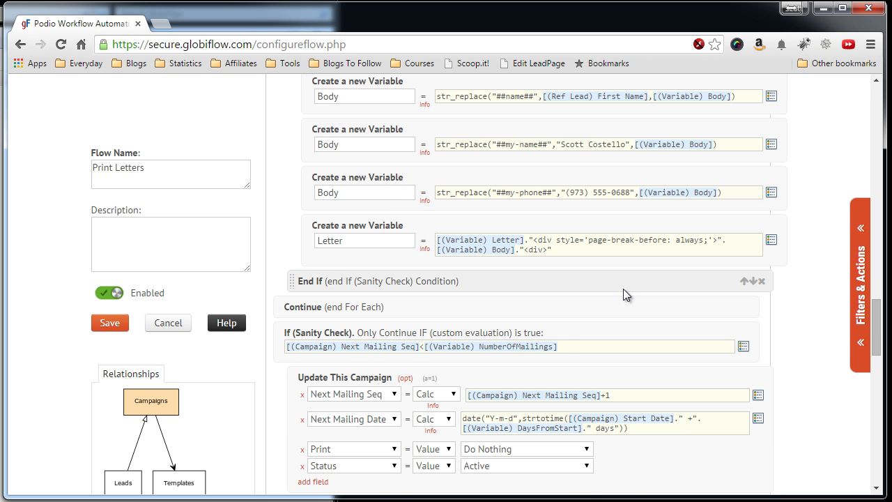
{"action": "scroll", "coordinate": [623, 289], "scroll_direction": "down", "scroll_amount": 2}
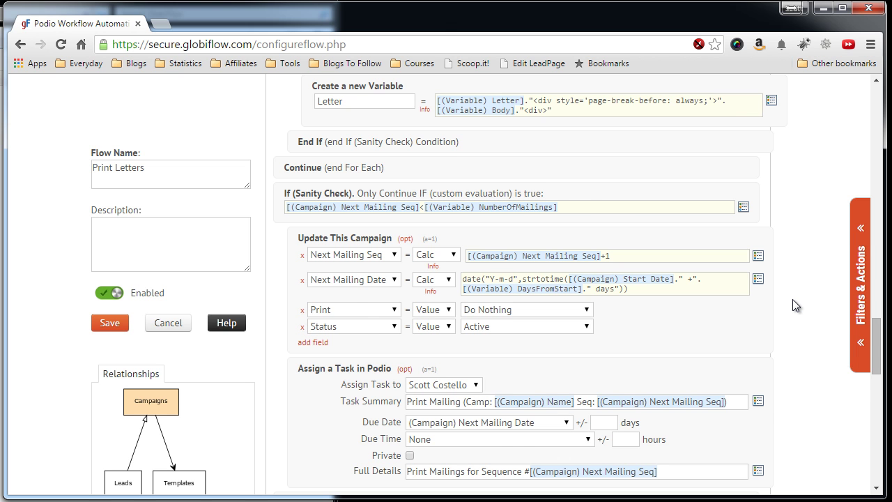
{"action": "scroll", "coordinate": [793, 298], "scroll_direction": "down", "scroll_amount": 2}
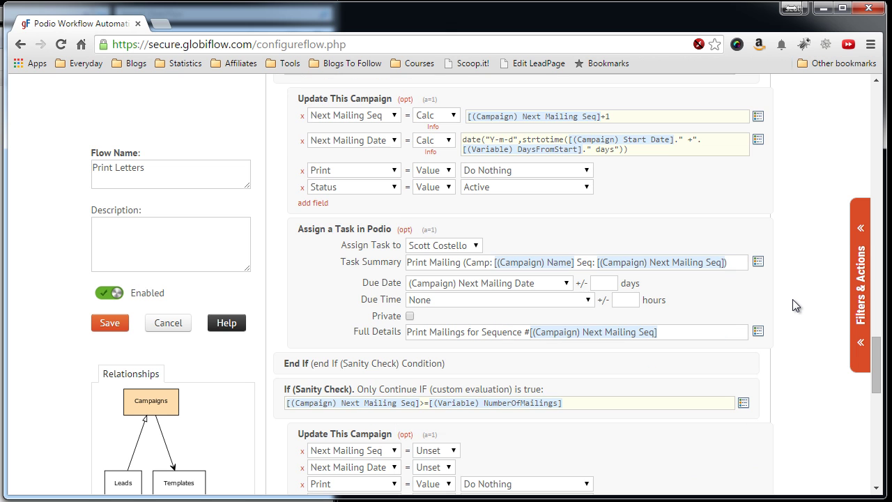
{"action": "scroll", "coordinate": [795, 305], "scroll_direction": "down", "scroll_amount": 1}
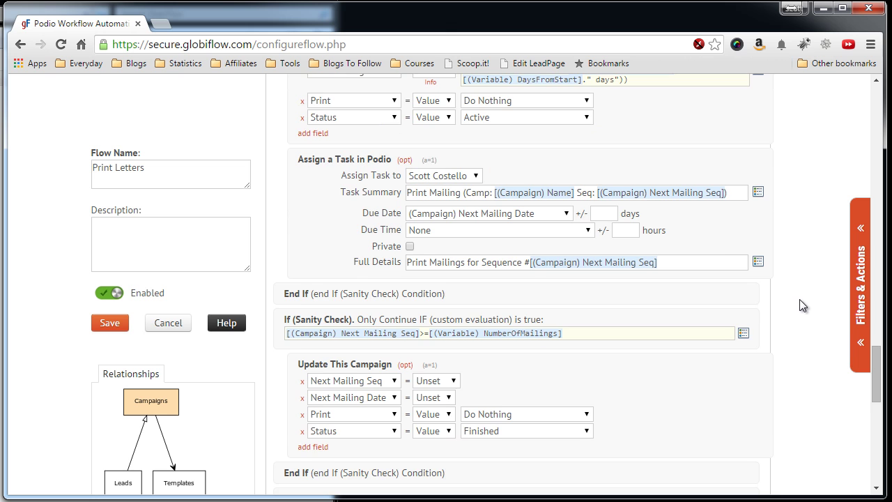
{"action": "scroll", "coordinate": [799, 305], "scroll_direction": "down", "scroll_amount": 1}
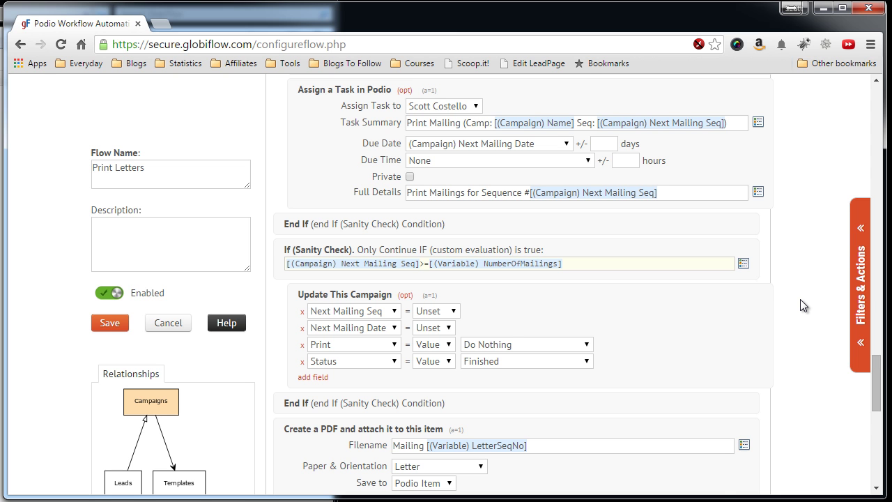
{"action": "scroll", "coordinate": [800, 305], "scroll_direction": "down", "scroll_amount": 1}
{"action": "scroll", "coordinate": [800, 304], "scroll_direction": "down", "scroll_amount": 5}
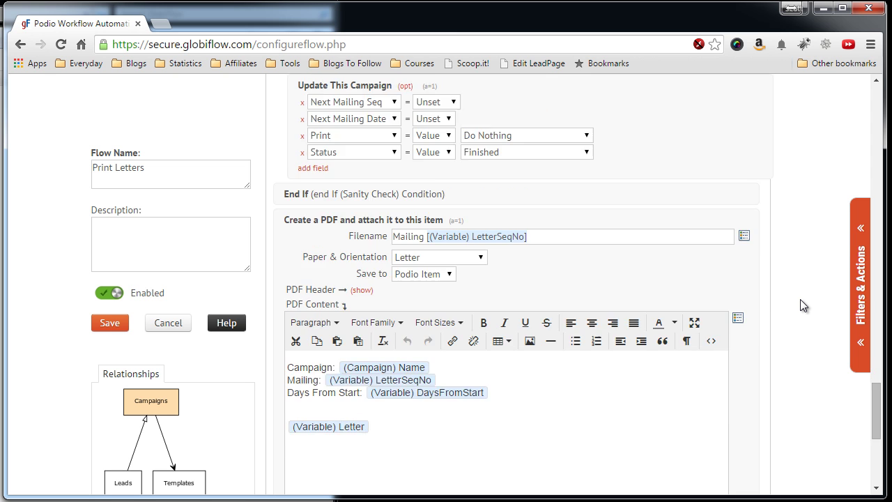
{"action": "scroll", "coordinate": [799, 299], "scroll_direction": "up", "scroll_amount": 20}
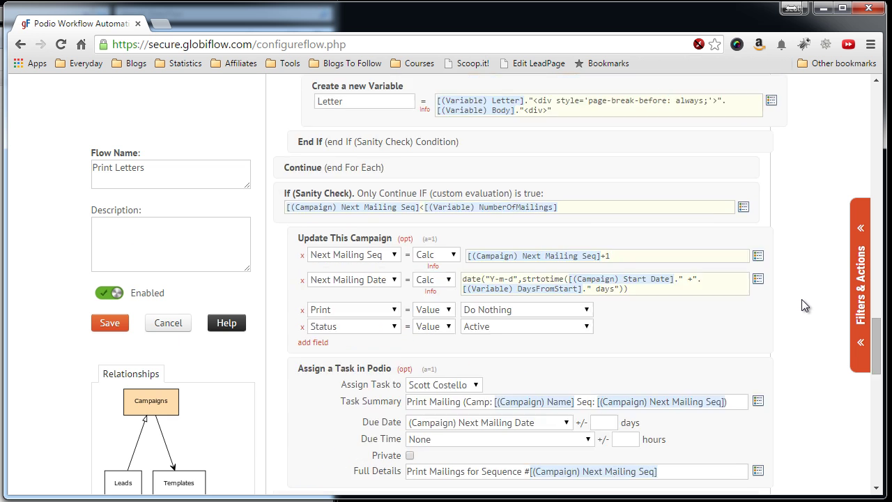
{"action": "scroll", "coordinate": [801, 299], "scroll_direction": "up", "scroll_amount": 15}
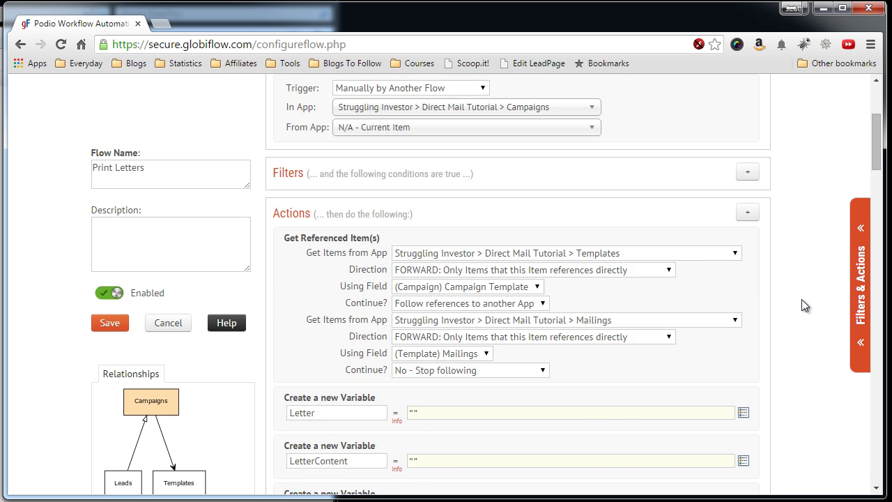
Step: Try adding 2 to the flow name Print Letters, remove it again and cancel the imported flow
{"action": "left_click", "coordinate": [198, 264]}
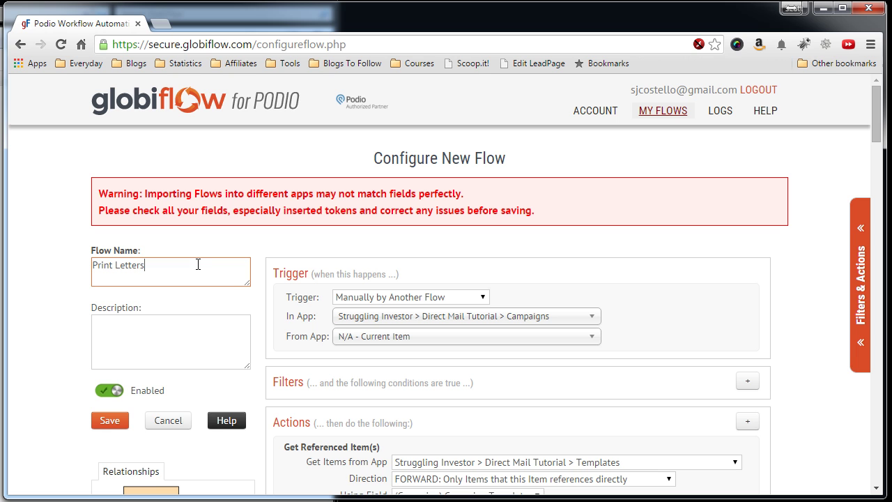
{"action": "type", "text": "2"}
{"action": "key", "text": "BackSpace"}
{"action": "key", "text": "BackSpace"}
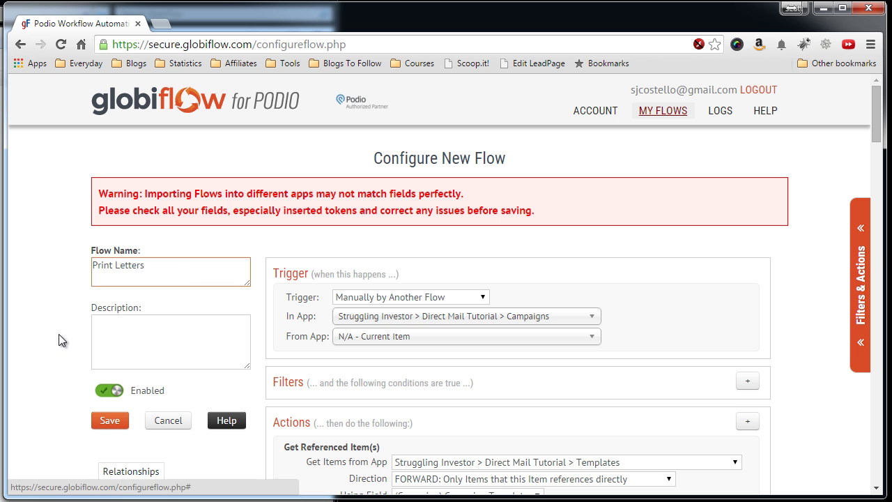
{"action": "left_click", "coordinate": [167, 420]}
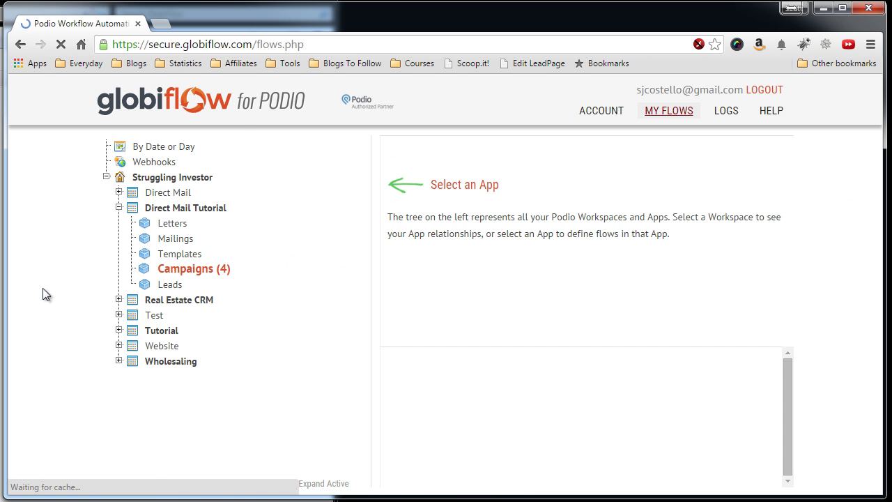
Step: Show the recipe of the existing Print Letters flow in the Campaigns app
{"action": "left_click", "coordinate": [182, 273]}
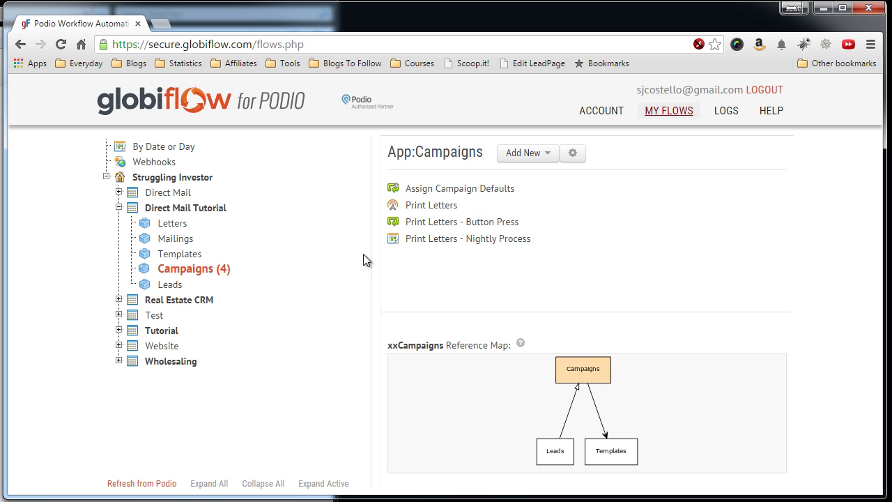
{"action": "left_click", "coordinate": [438, 217]}
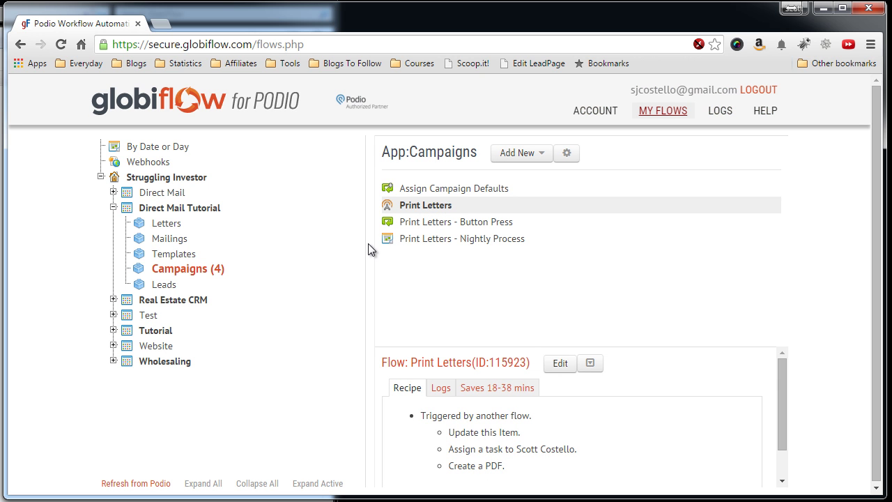